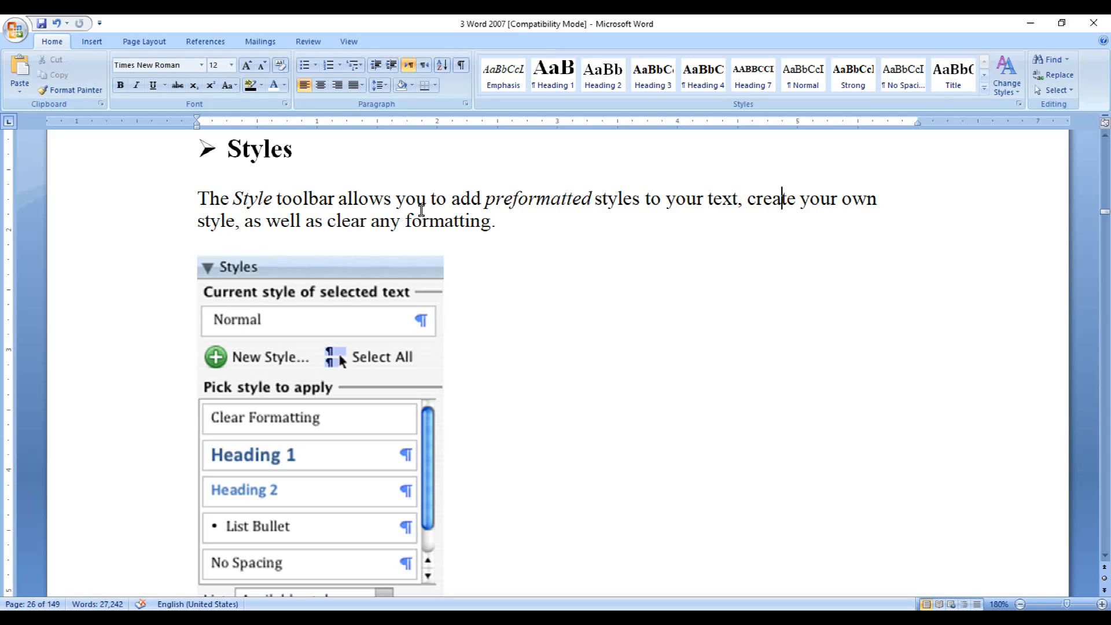
Step: Select the word "allows" in the Styles paragraph and browse the quick styles available for it
{"action": "double_click", "coordinate": [373, 200]}
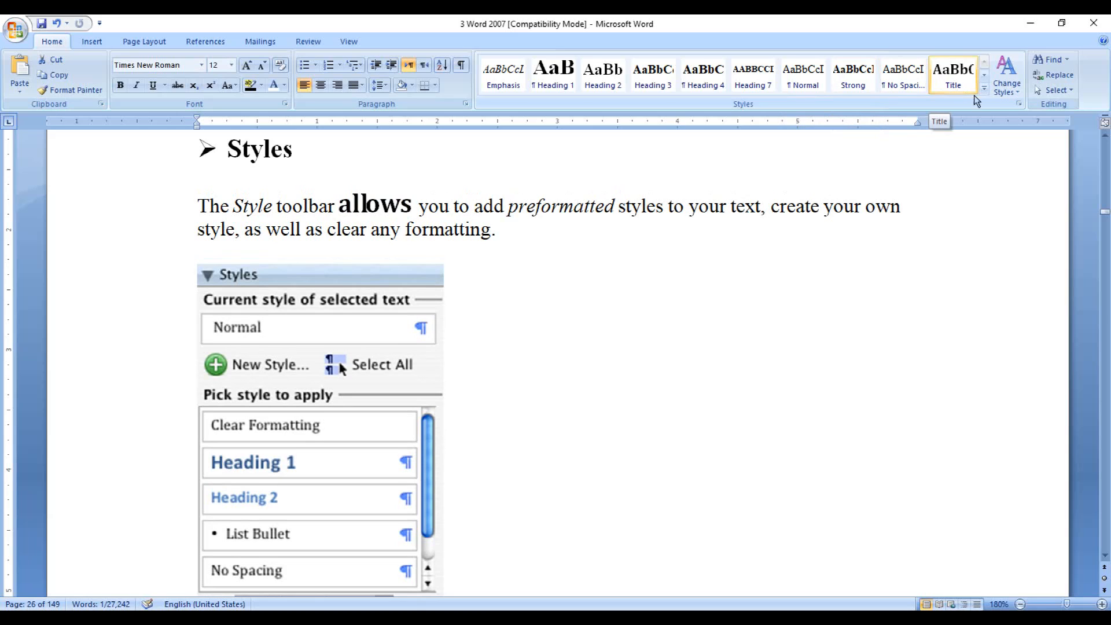
{"action": "left_click", "coordinate": [985, 75]}
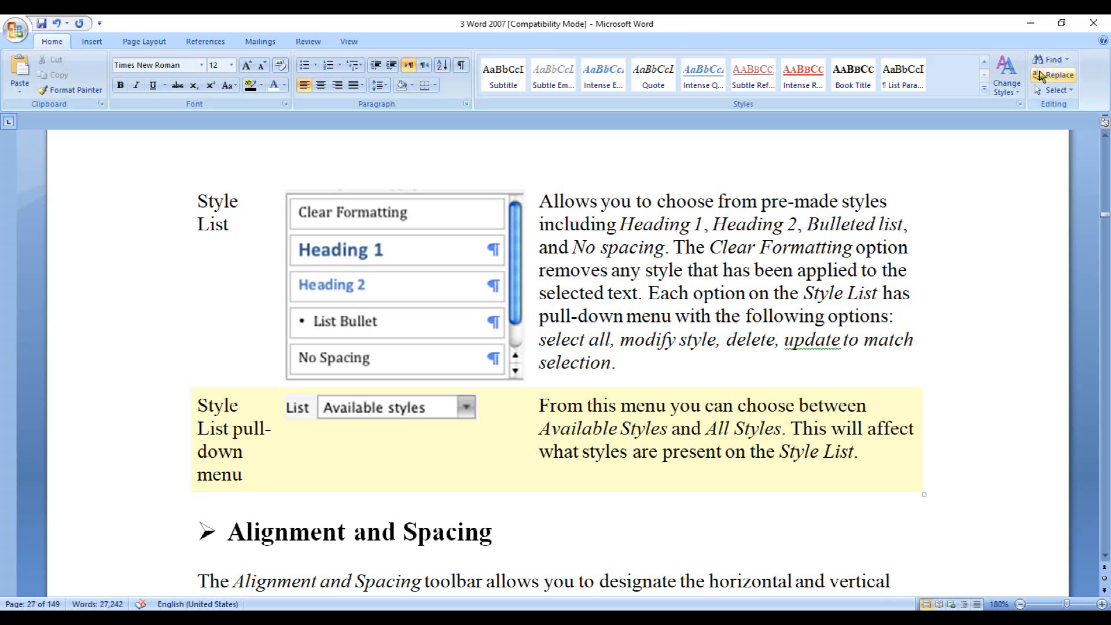
{"action": "left_click", "coordinate": [986, 90]}
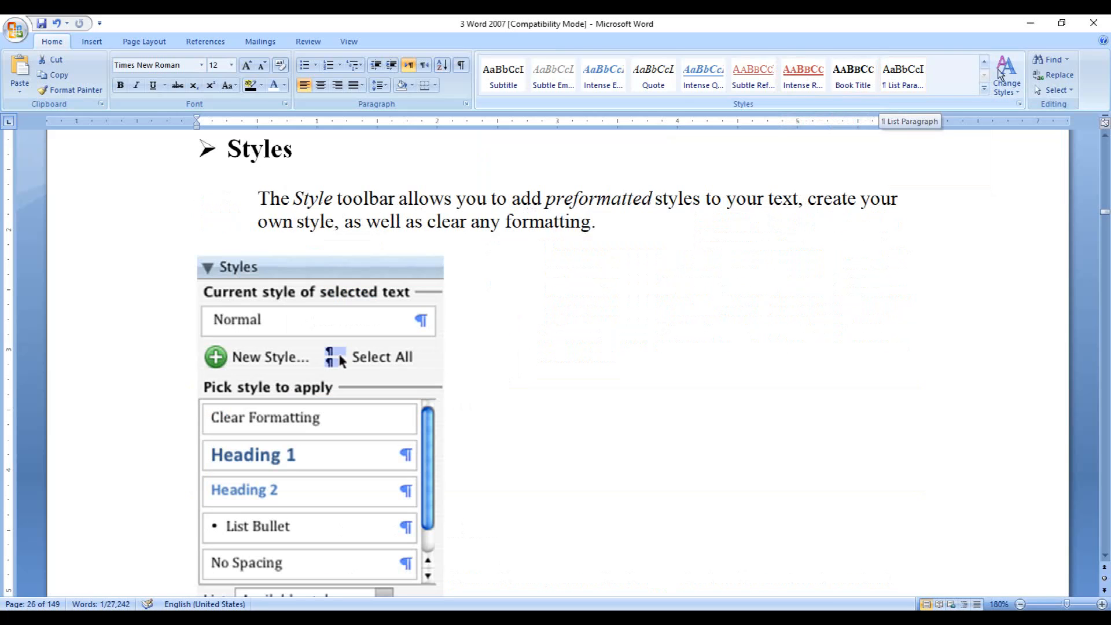
Step: Look over the Change Styles options for style set, colors, fonts and default without choosing any
{"action": "left_click", "coordinate": [1018, 96]}
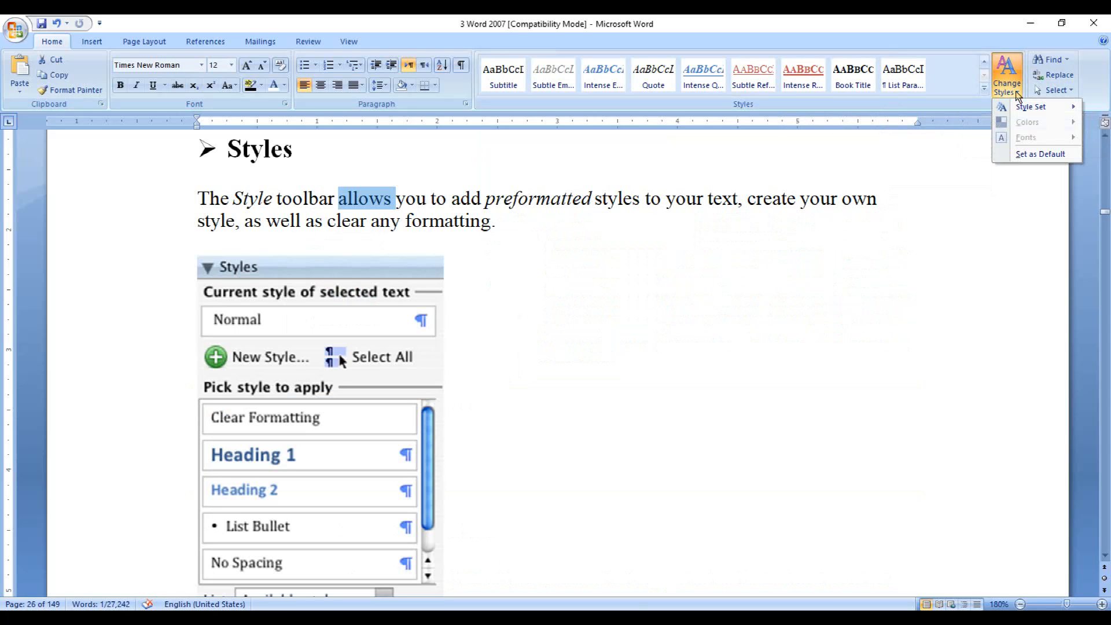
{"action": "mouse_move", "coordinate": [1026, 110]}
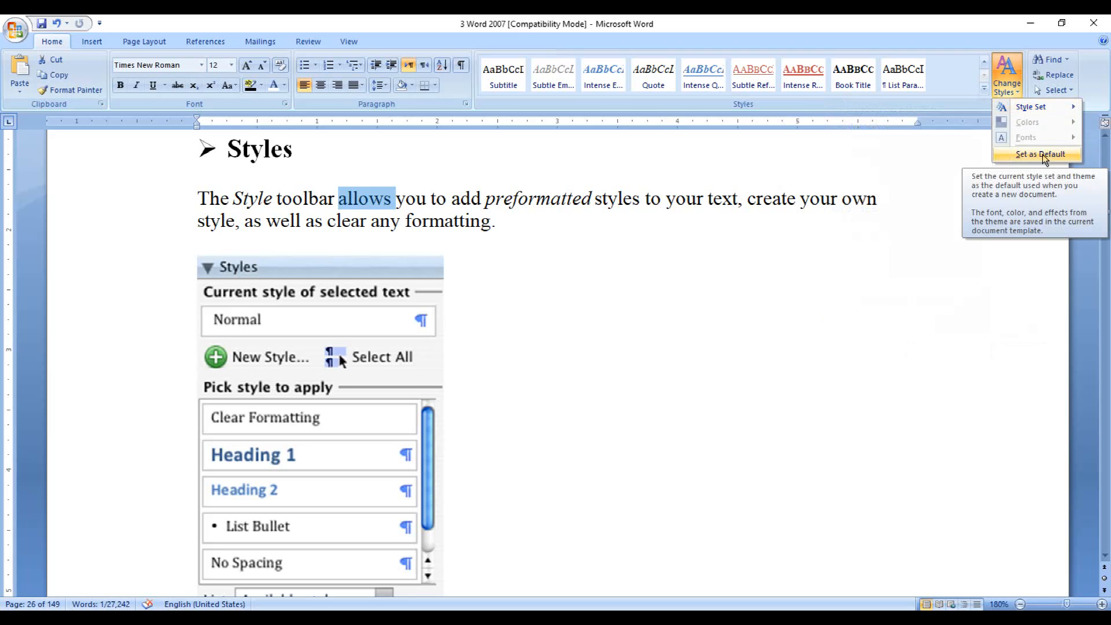
{"action": "left_click", "coordinate": [1006, 93]}
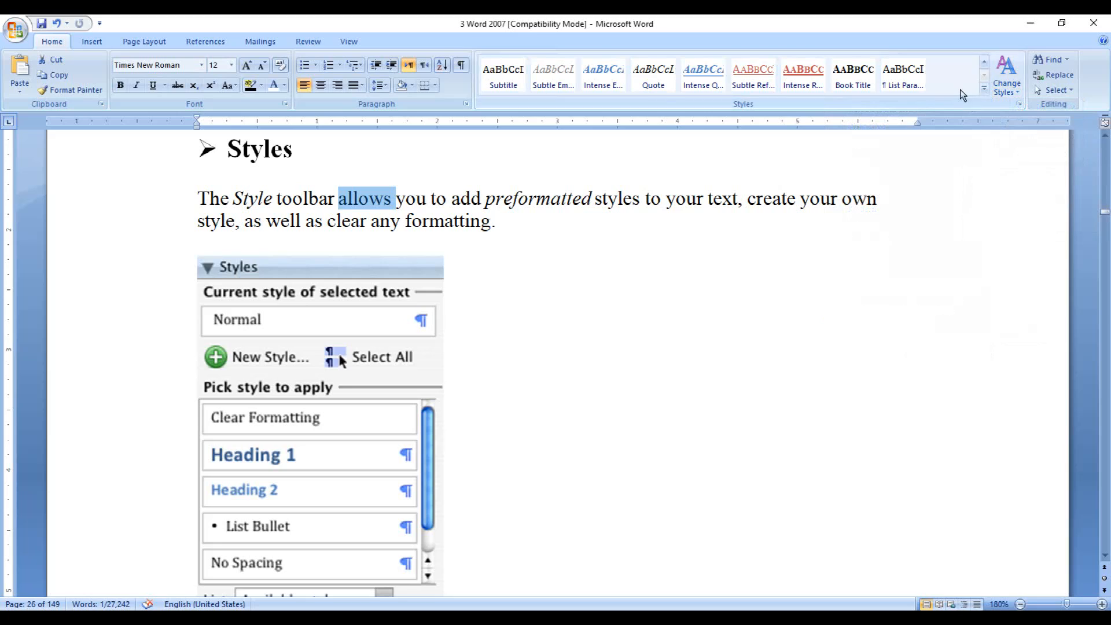
Step: Review the new-style settings and the Style Inspector for the word "allows" without creating a style
{"action": "left_click", "coordinate": [1020, 105]}
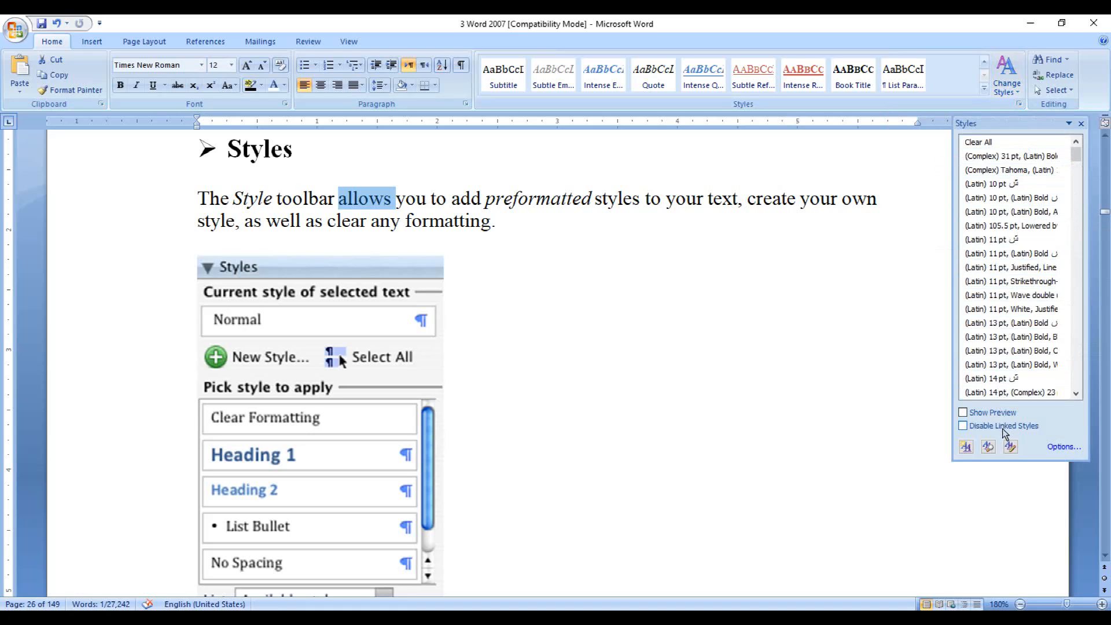
{"action": "left_click", "coordinate": [967, 449]}
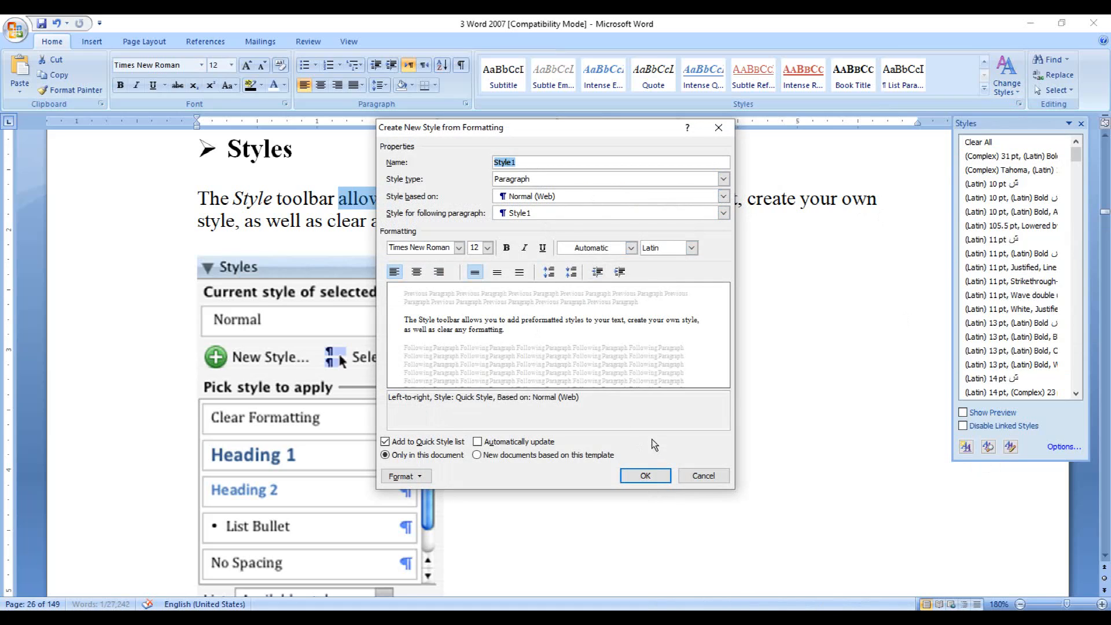
{"action": "left_click", "coordinate": [719, 128]}
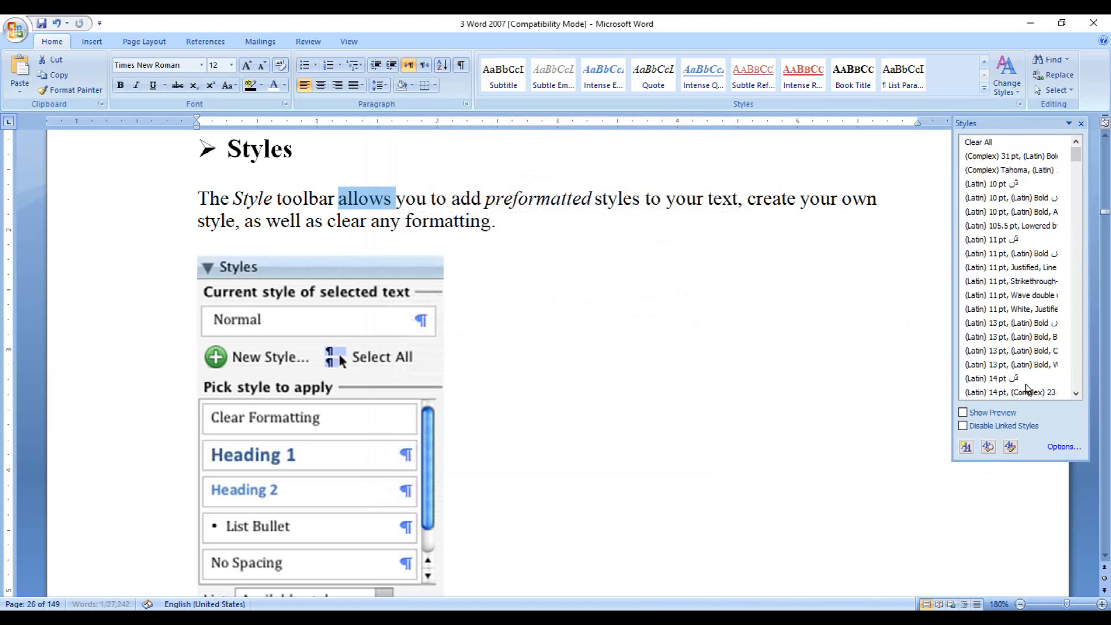
{"action": "left_click", "coordinate": [988, 447]}
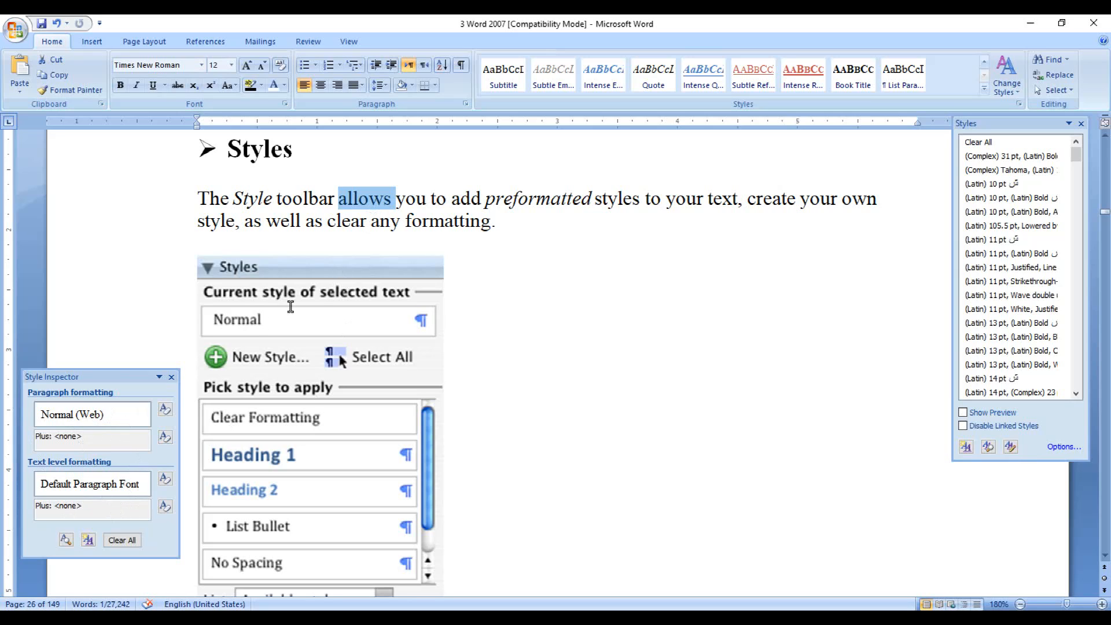
{"action": "left_click", "coordinate": [172, 379]}
Step: Make the word "allows" in the Styles paragraph bold, underlined and italic
{"action": "left_click", "coordinate": [553, 199]}
{"action": "double_click", "coordinate": [361, 201]}
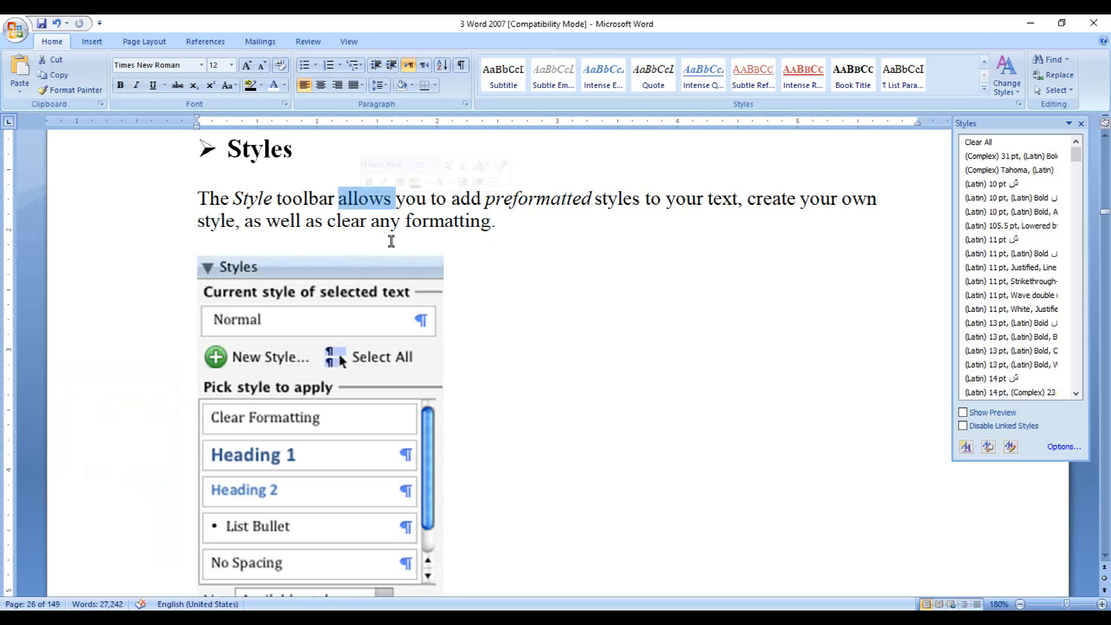
{"action": "key", "text": "ctrl+b"}
{"action": "key", "text": "ctrl+u"}
{"action": "key", "text": "ctrl+i"}
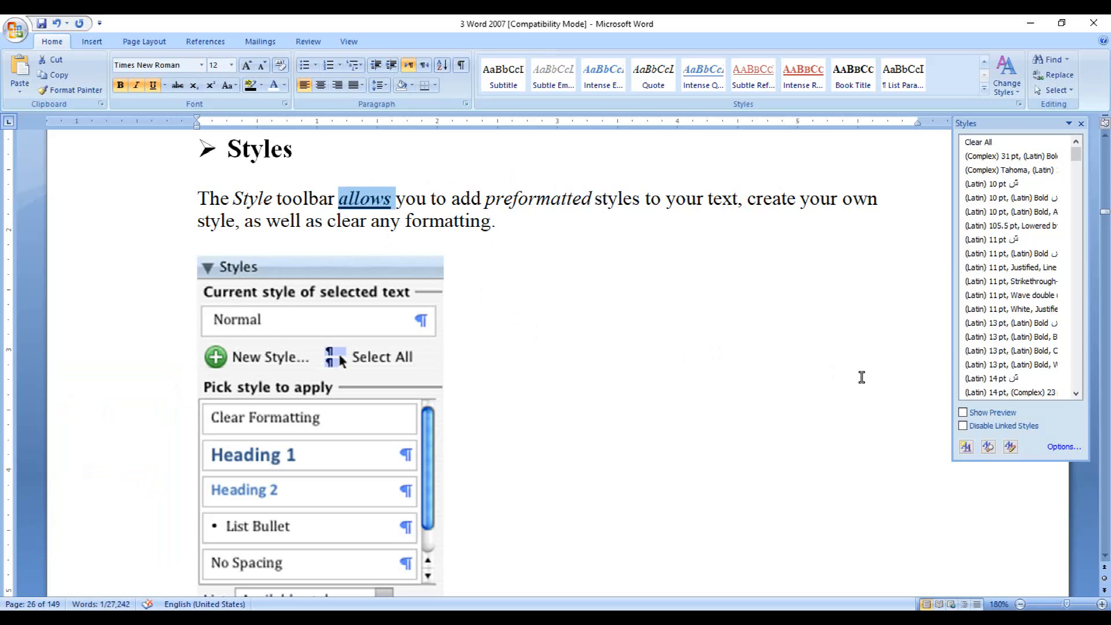
{"action": "left_click", "coordinate": [753, 258]}
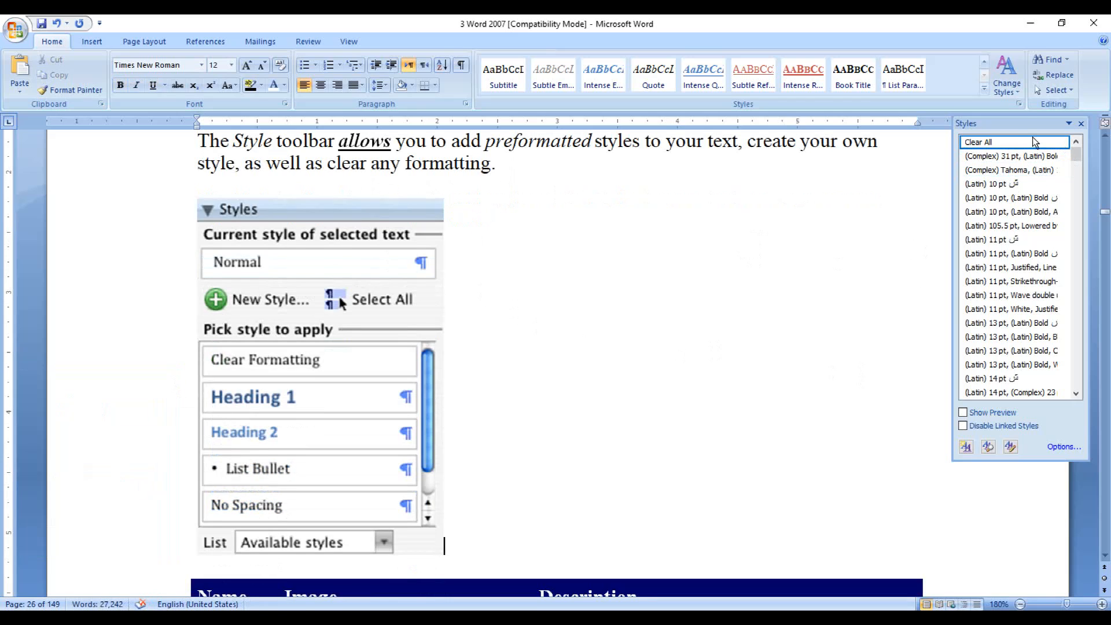
Step: Clear all formatting from the word "allows" using the Style Inspector, and close the inspector
{"action": "left_click", "coordinate": [1019, 104]}
{"action": "scroll", "coordinate": [358, 273], "scroll_direction": "up", "scroll_amount": 2}
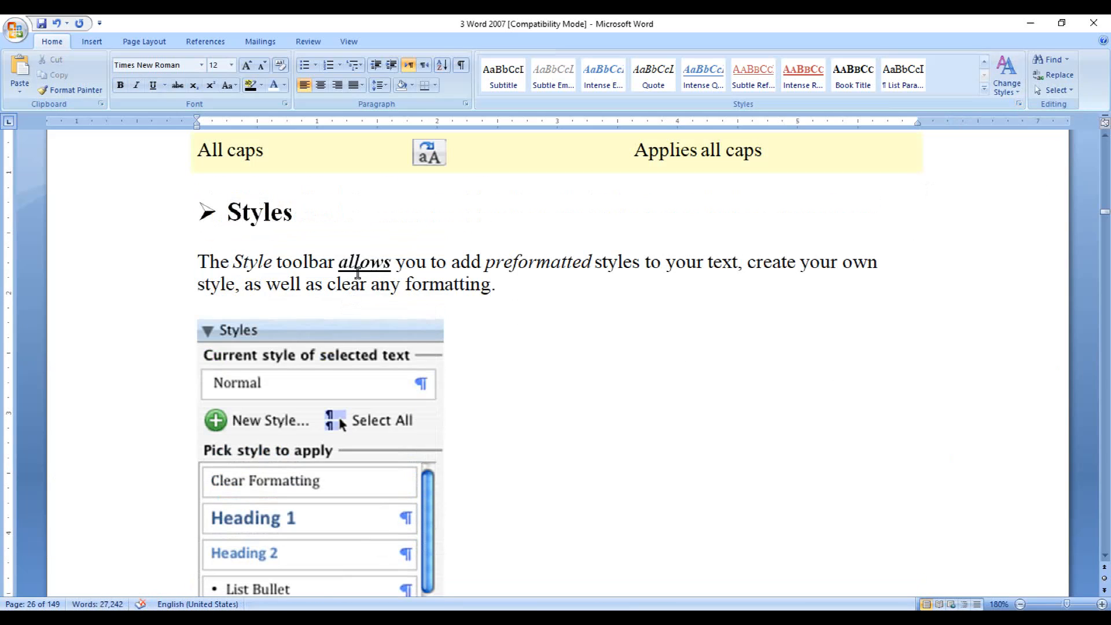
{"action": "double_click", "coordinate": [358, 273]}
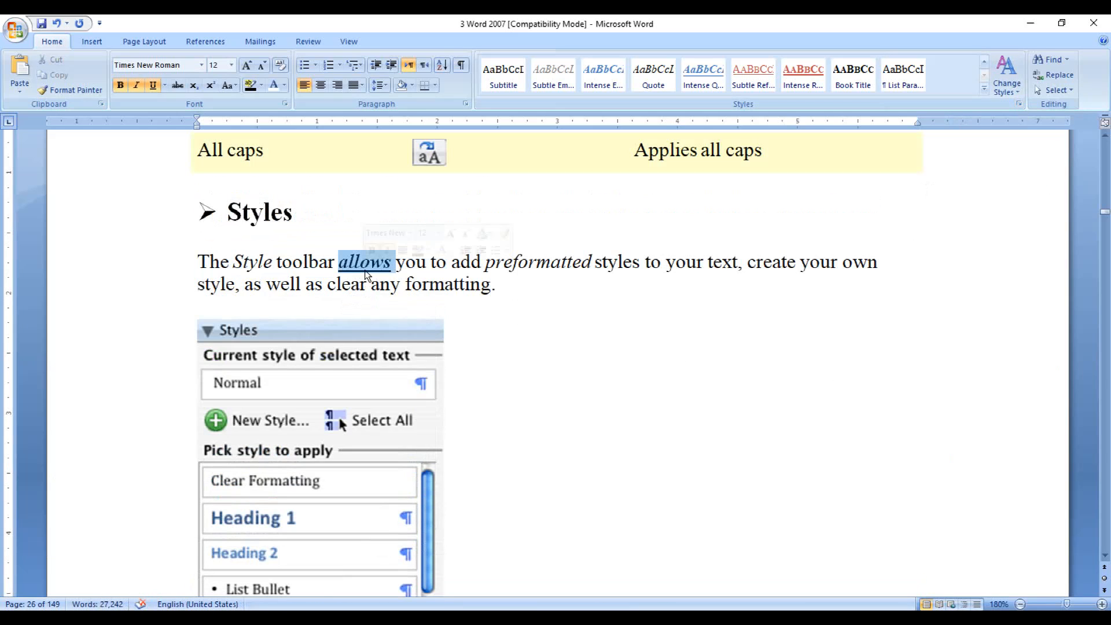
{"action": "left_click", "coordinate": [1019, 103]}
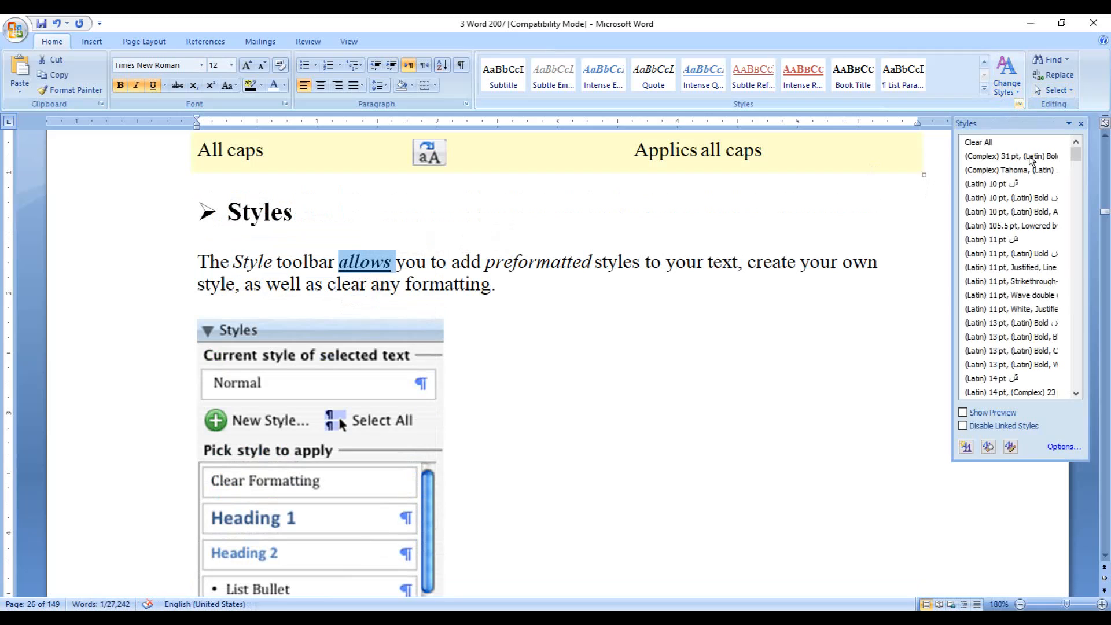
{"action": "left_click", "coordinate": [989, 448]}
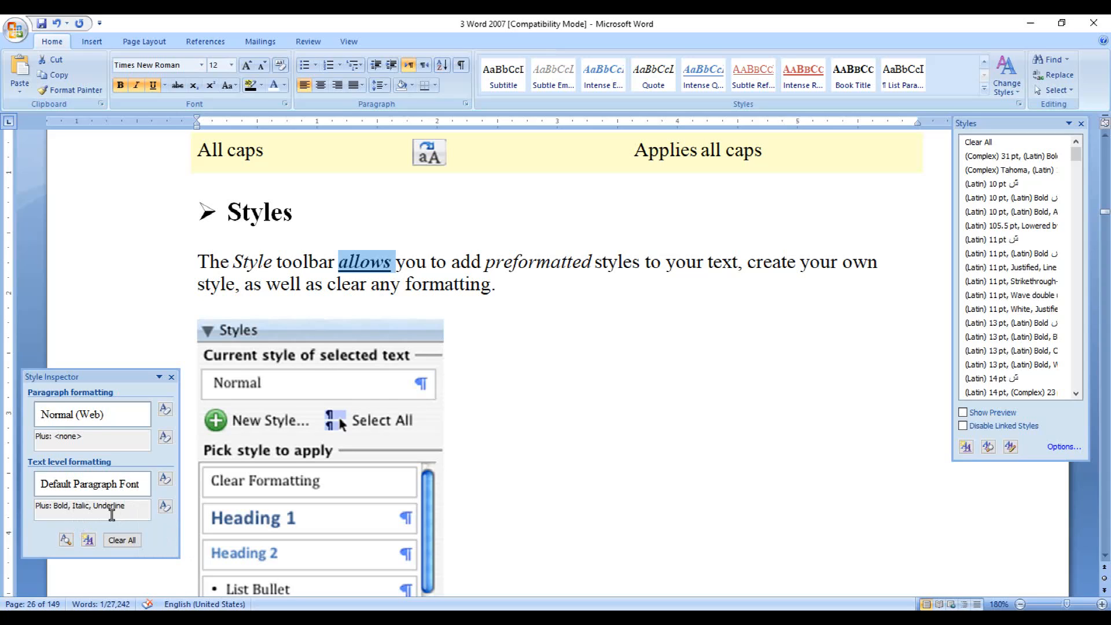
{"action": "left_click", "coordinate": [122, 541]}
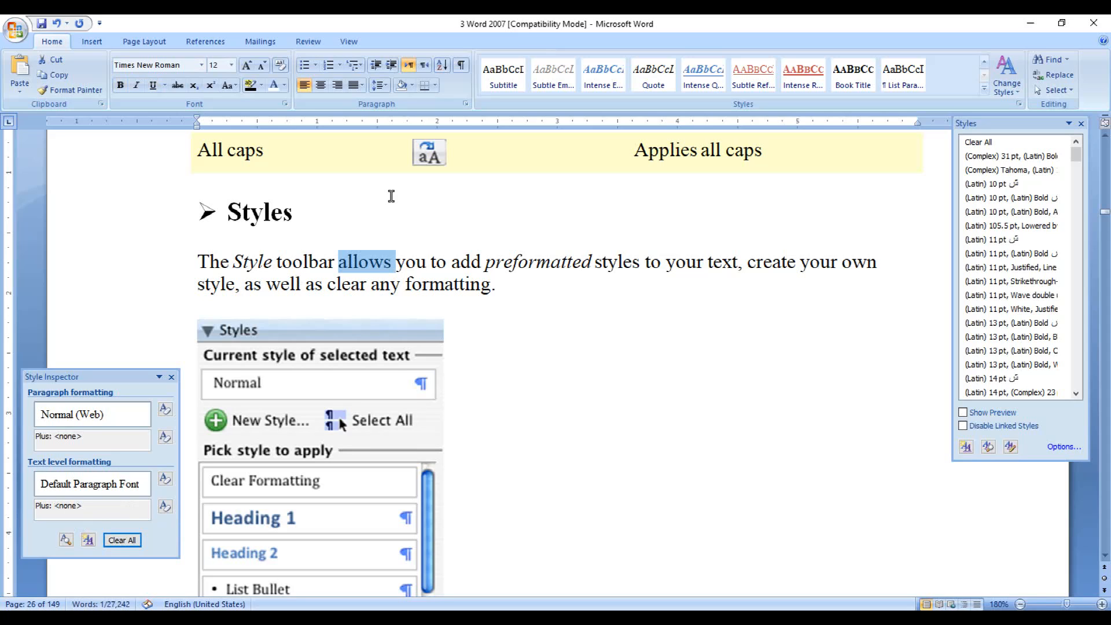
{"action": "left_click", "coordinate": [171, 378]}
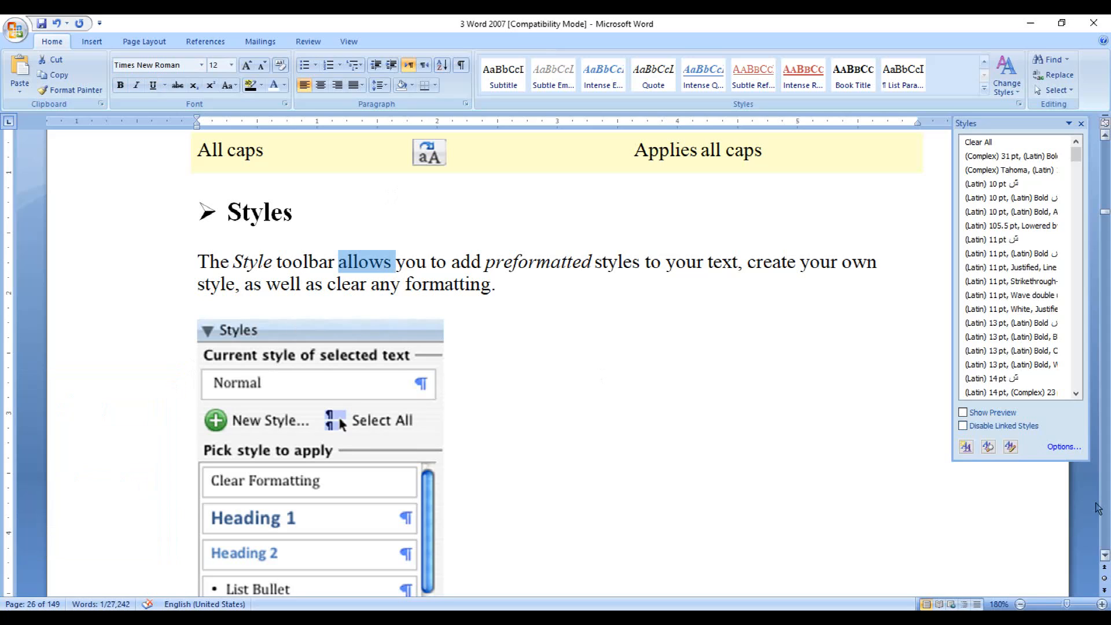
Step: Examine several styles in Manage Styles and the modification settings of style3, leaving without changes
{"action": "left_click", "coordinate": [1010, 447]}
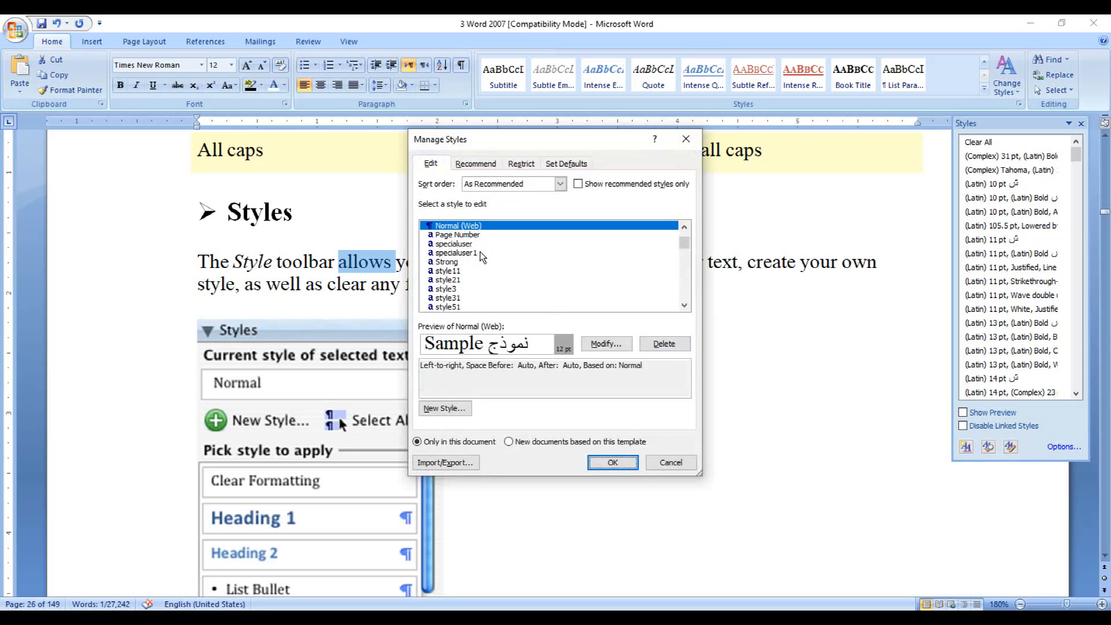
{"action": "left_click", "coordinate": [449, 261]}
{"action": "left_click", "coordinate": [454, 271]}
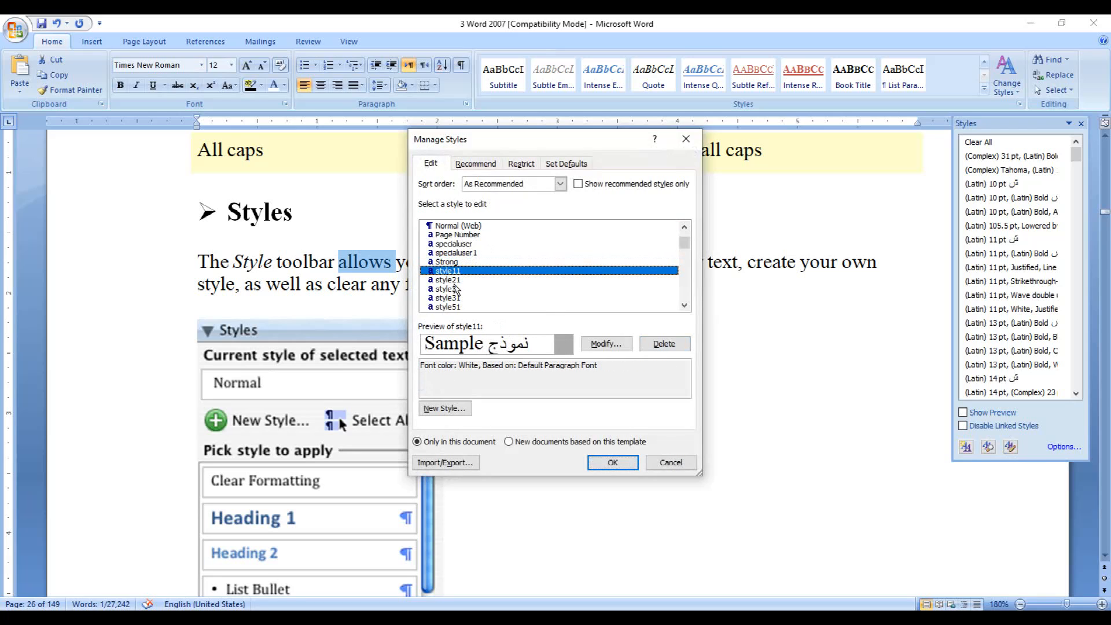
{"action": "left_click", "coordinate": [455, 280]}
{"action": "left_click", "coordinate": [454, 289]}
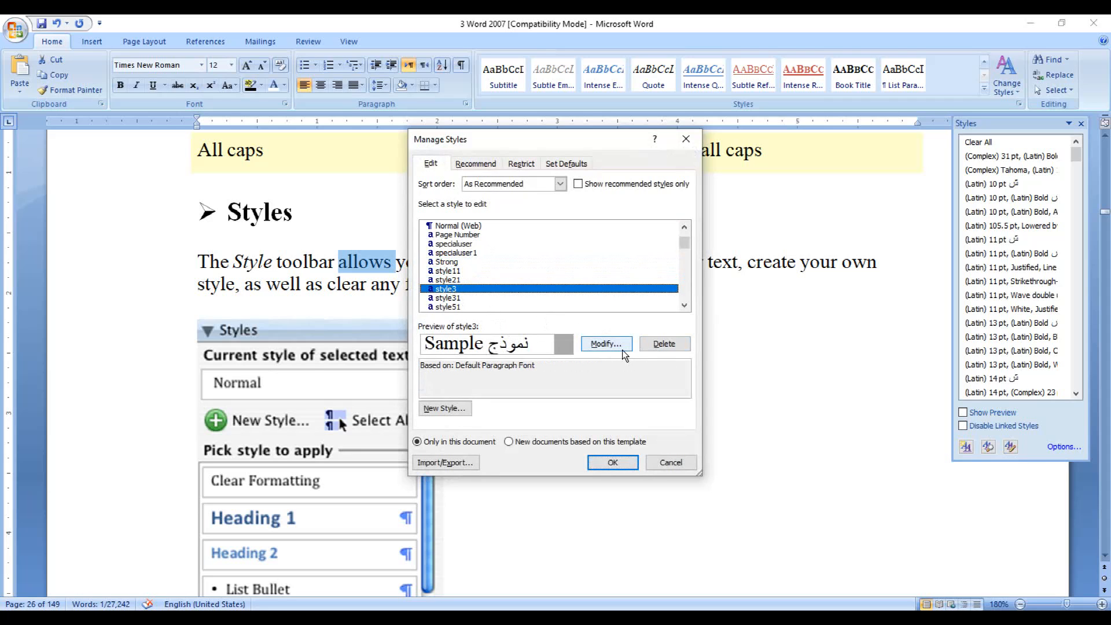
{"action": "left_click", "coordinate": [602, 344]}
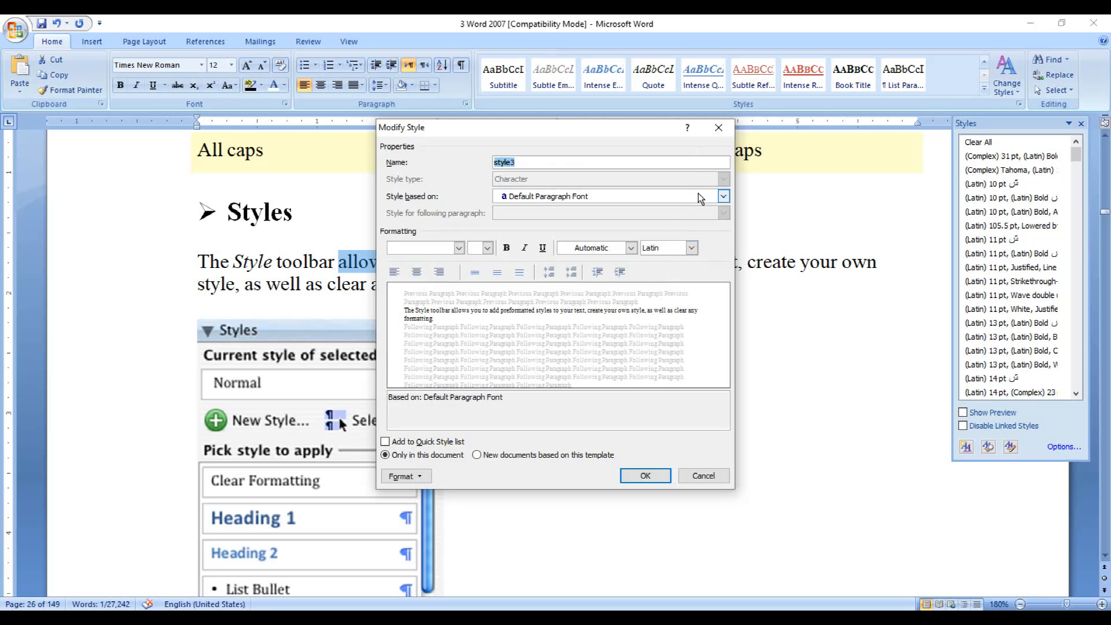
{"action": "left_click", "coordinate": [719, 127]}
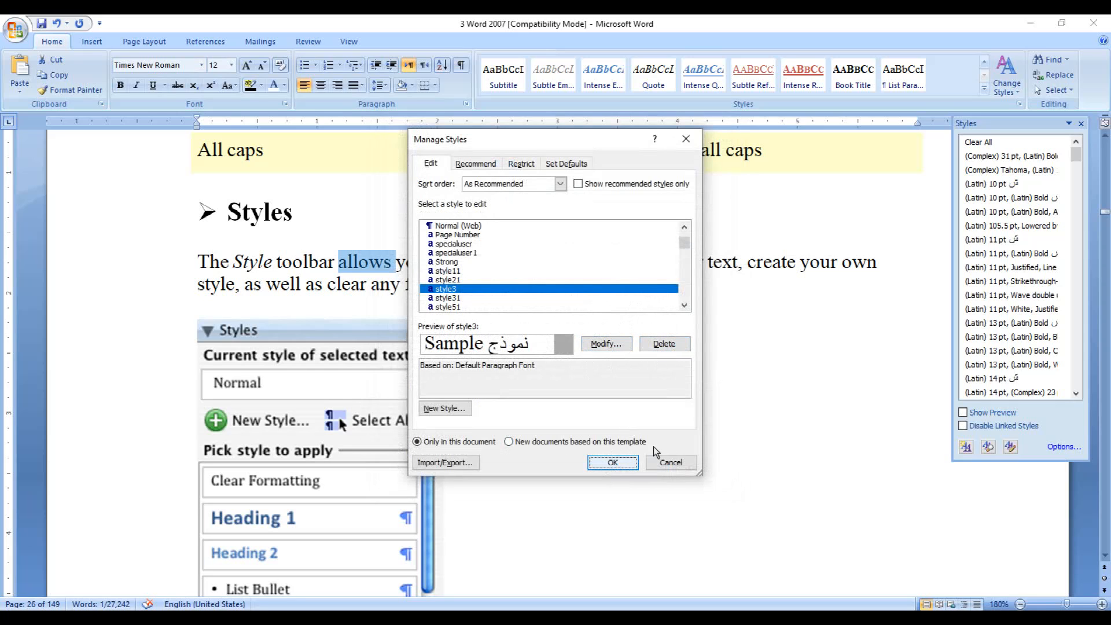
{"action": "left_click", "coordinate": [683, 464]}
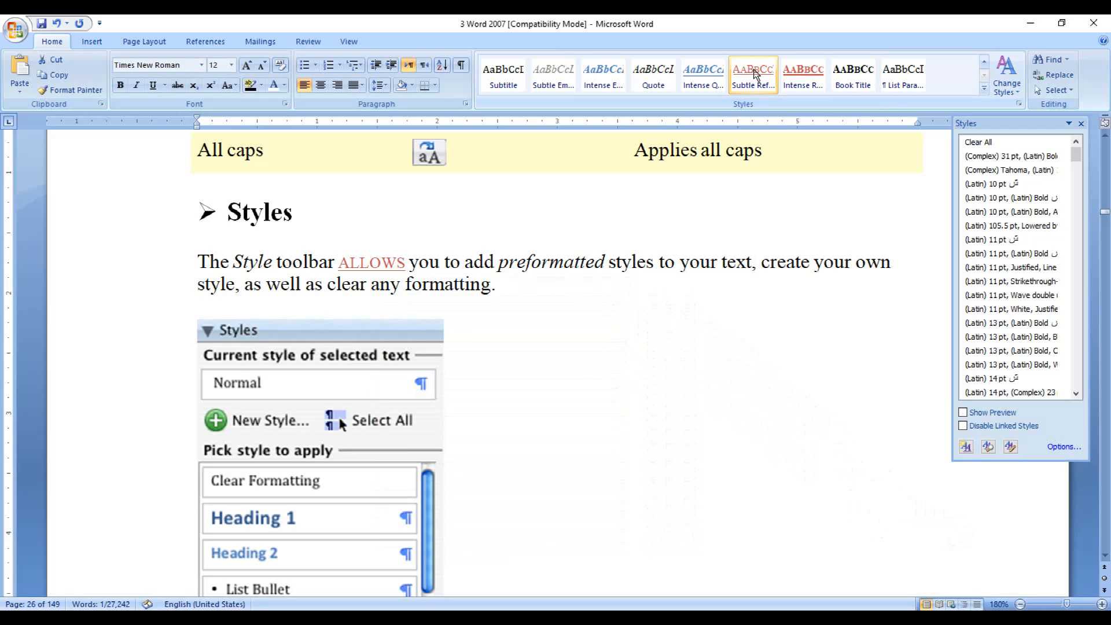
Step: Try the Subtle Reference style on the word "allows"
{"action": "left_click", "coordinate": [755, 75]}
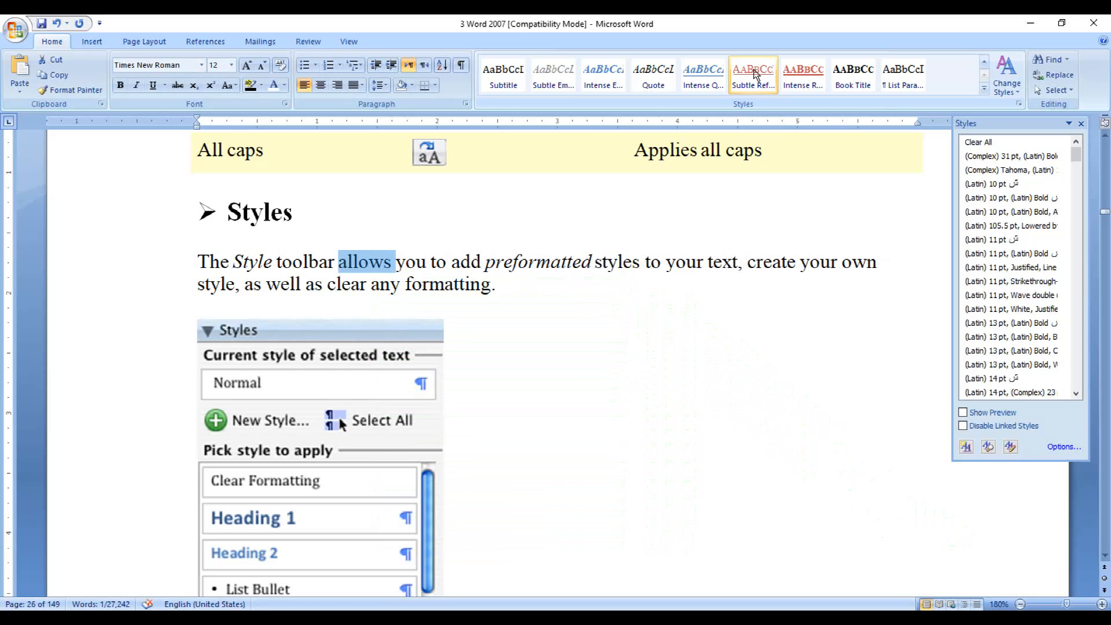